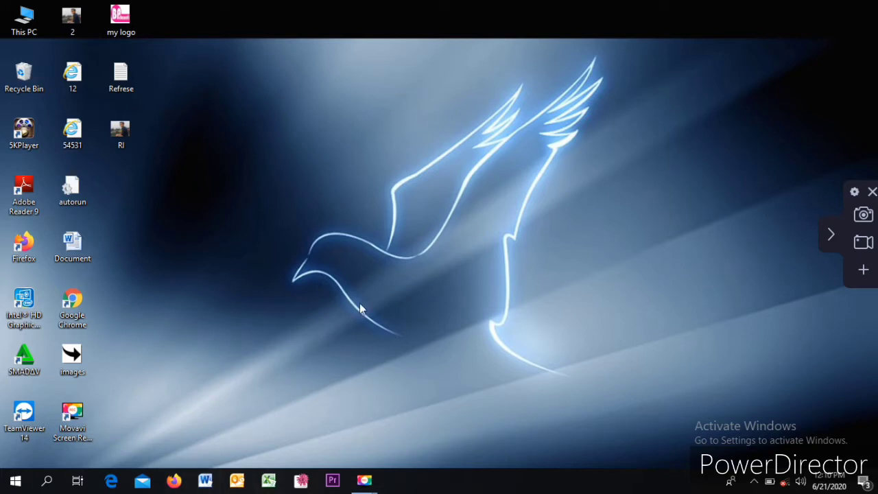
{"action": "right_click", "coordinate": [506, 155]}
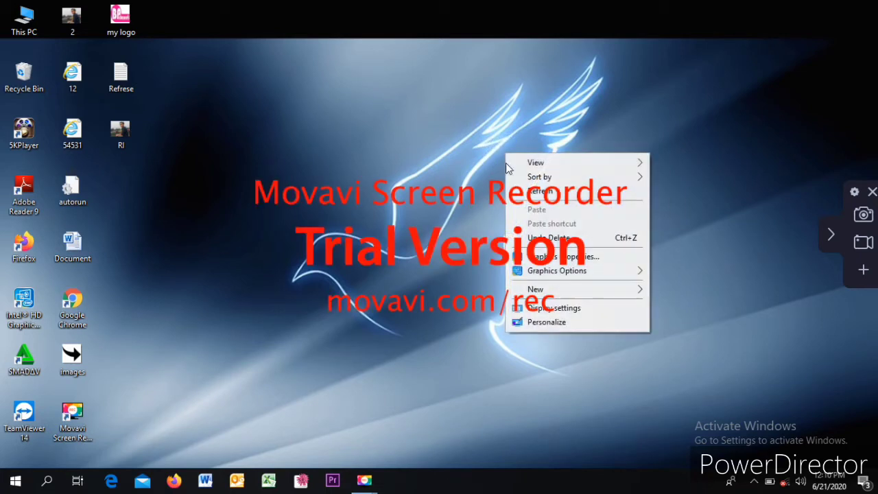
{"action": "left_click", "coordinate": [547, 193]}
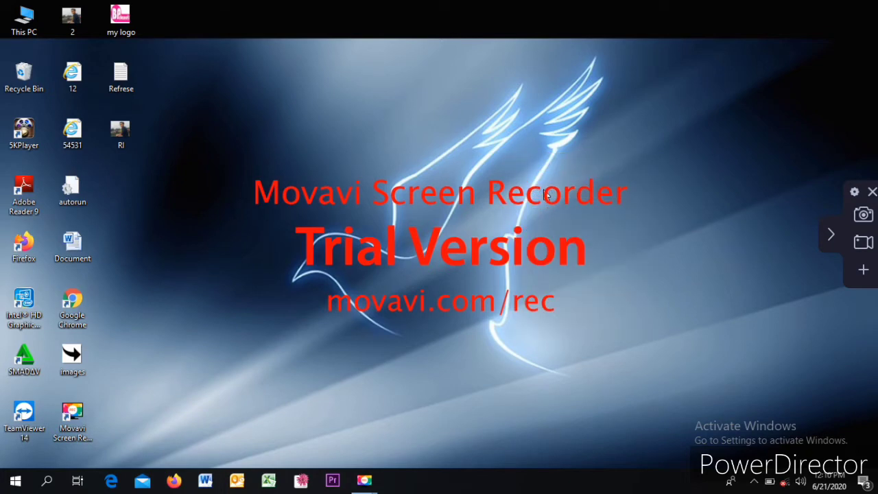
{"action": "key", "text": "super+r"}
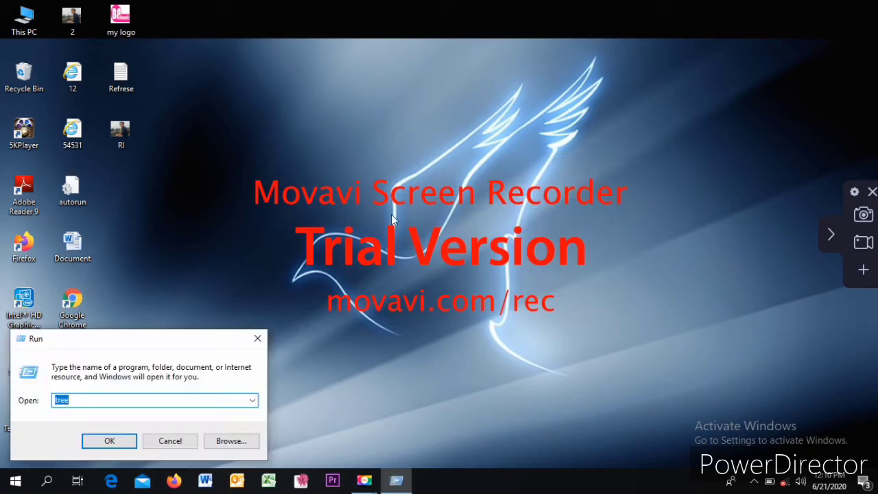
{"action": "key", "text": "Escape"}
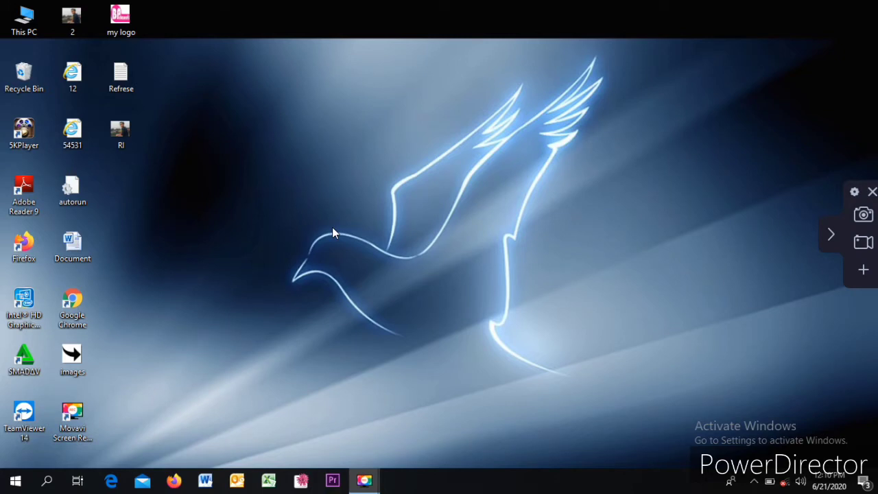
{"action": "double_click", "coordinate": [27, 30]}
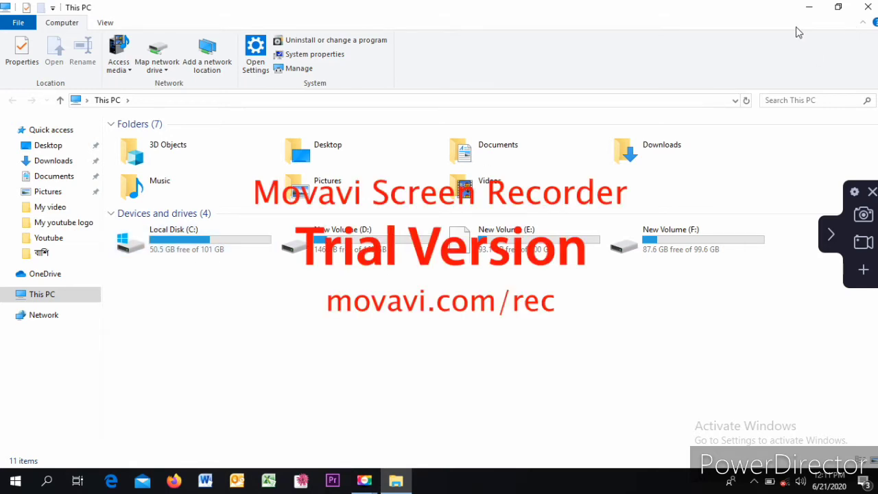
{"action": "left_click", "coordinate": [869, 7]}
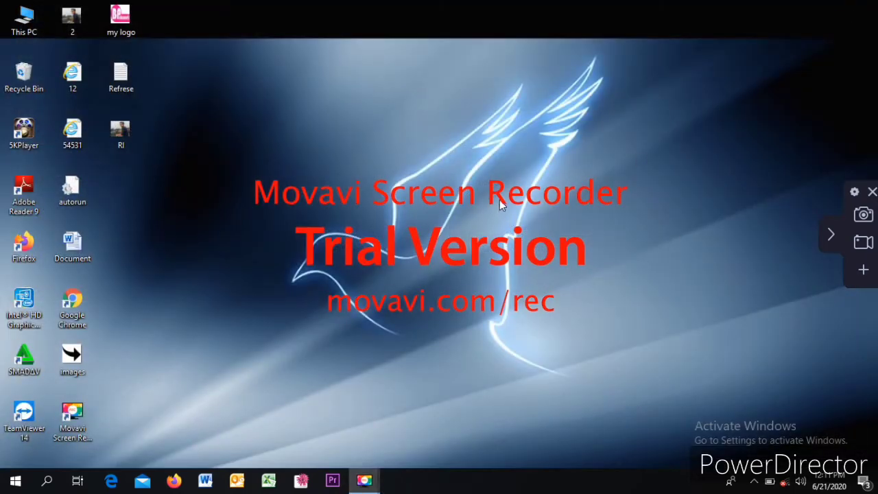
Create a new text document on the desktop with its default name and open it in Notepad.
{"action": "right_click", "coordinate": [493, 160]}
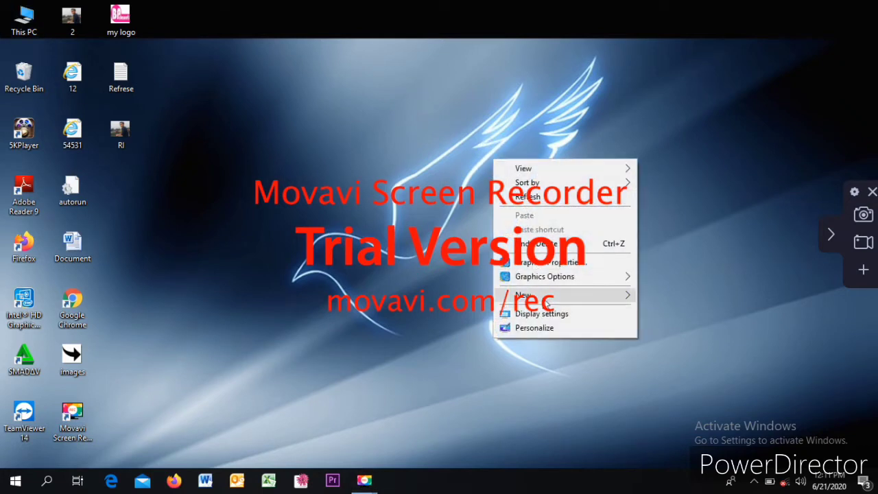
{"action": "mouse_move", "coordinate": [543, 297]}
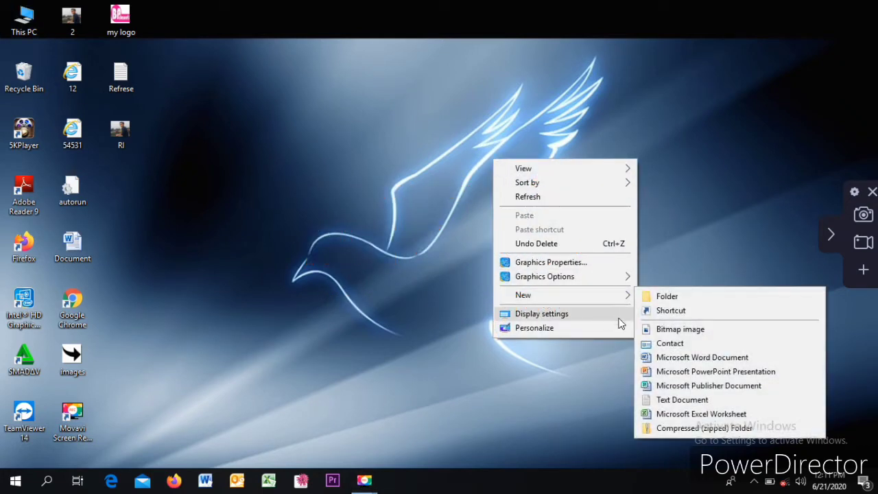
{"action": "left_click", "coordinate": [680, 400]}
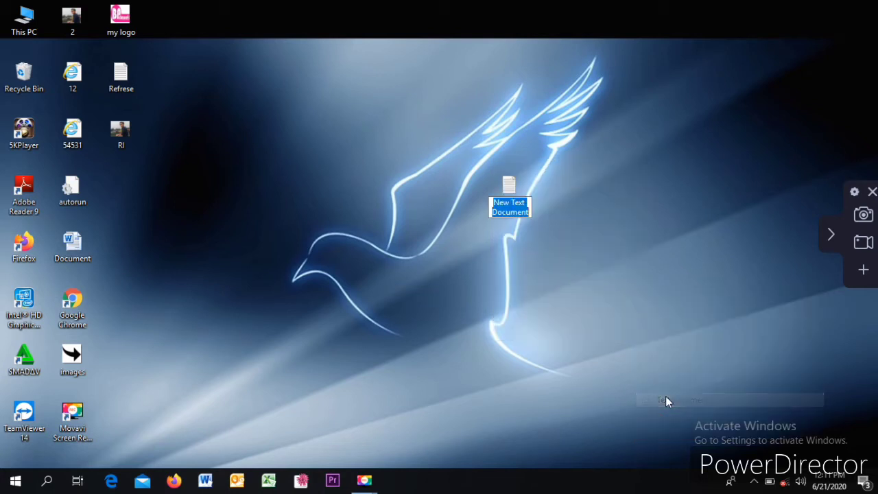
{"action": "left_click", "coordinate": [508, 189]}
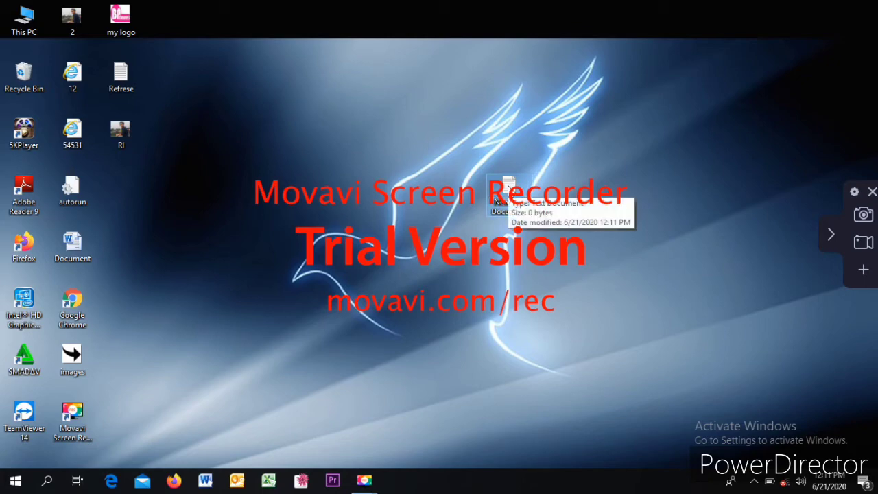
{"action": "left_click_drag", "start_coordinate": [508, 188], "coordinate": [458, 186]}
{"action": "double_click", "coordinate": [459, 185]}
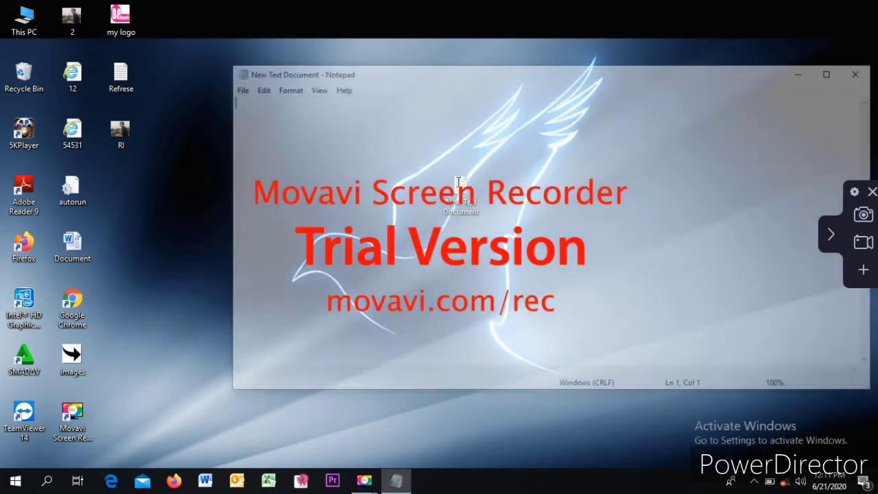
{"action": "left_click_drag", "start_coordinate": [372, 71], "coordinate": [344, 71]}
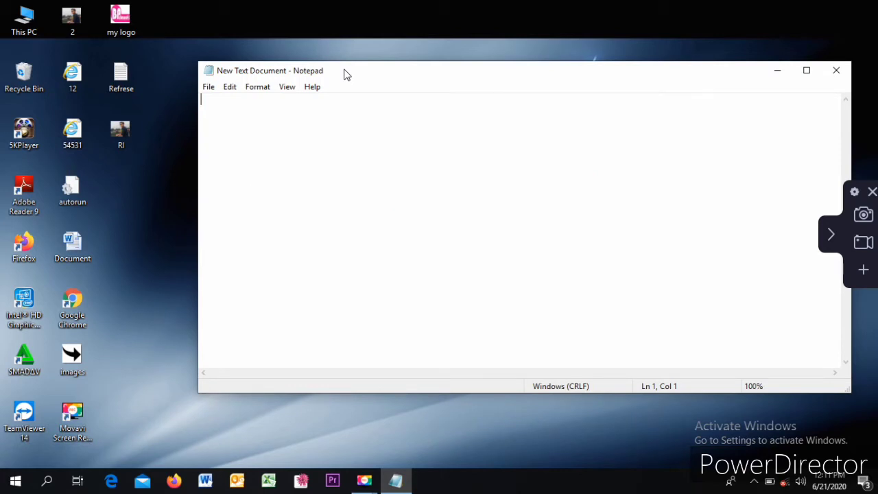
Write "CD/" and "tree" as the first two lines of the text document.
{"action": "type", "text": "C"}
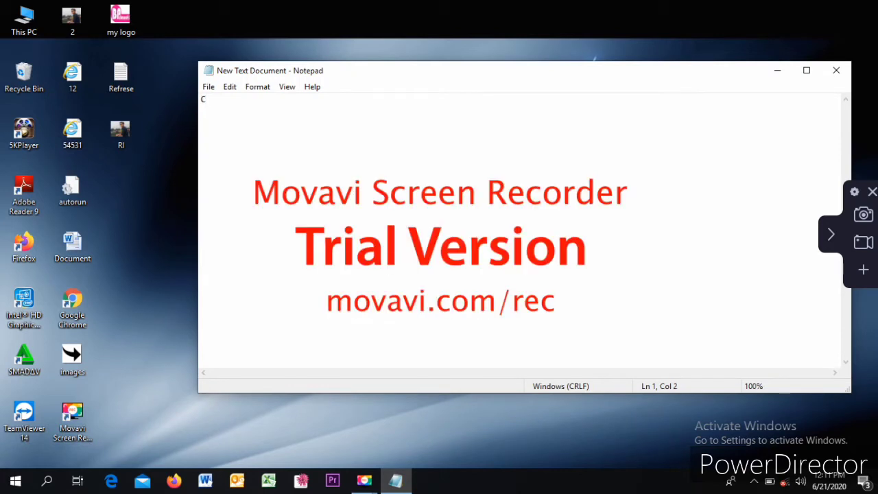
{"action": "type", "text": "D/"}
{"action": "key", "text": "Return"}
{"action": "type", "text": "tree"}
{"action": "key", "text": "Return"}
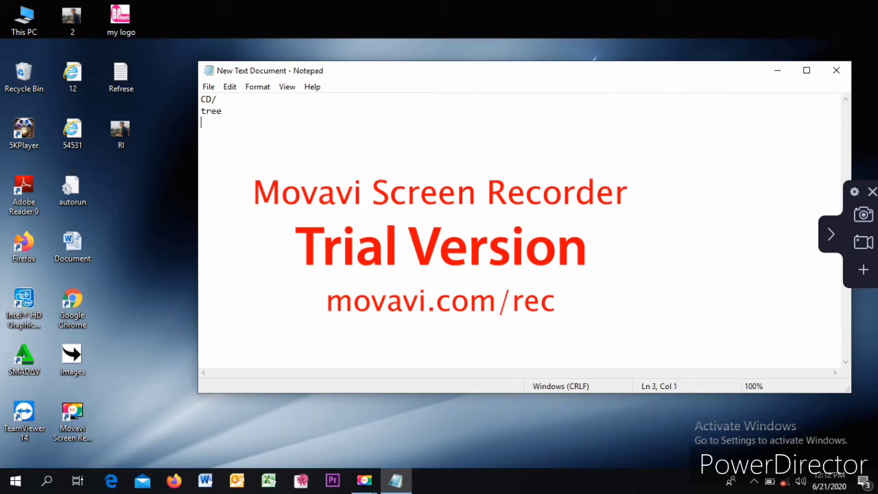
Check which drive letters This PC lists and return to the text document.
{"action": "double_click", "coordinate": [14, 3]}
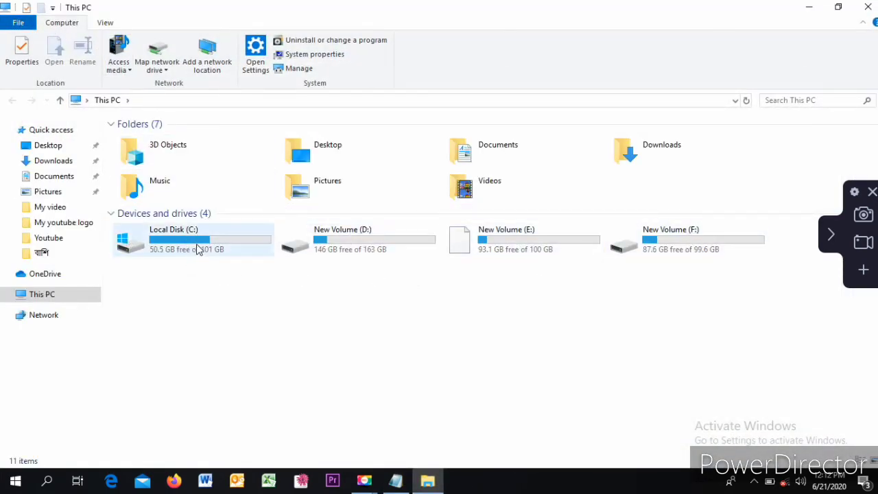
{"action": "mouse_move", "coordinate": [192, 235]}
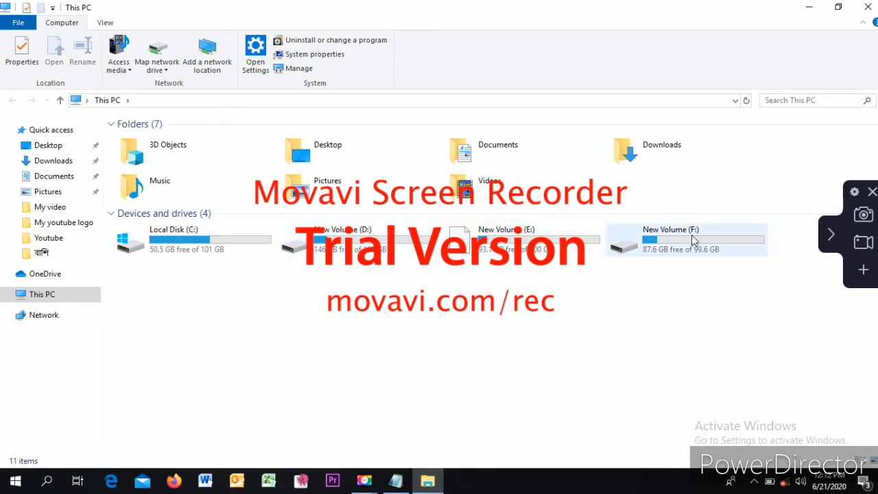
{"action": "left_click", "coordinate": [834, 7]}
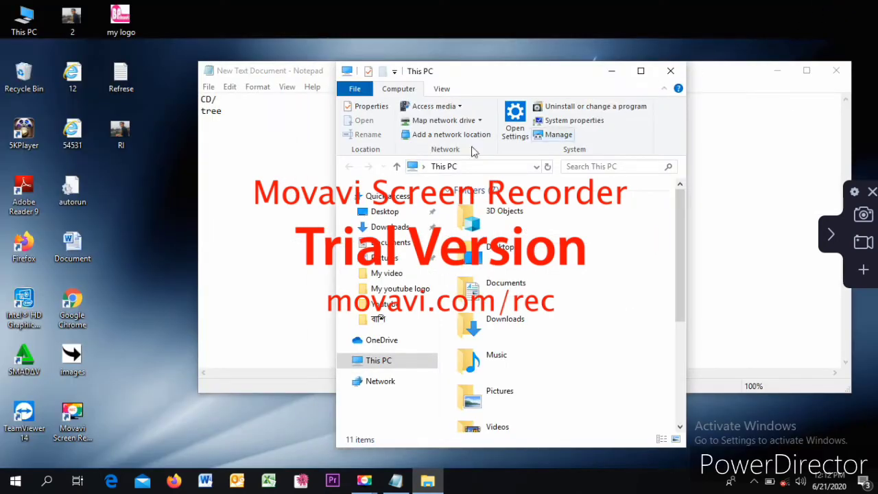
{"action": "left_click", "coordinate": [612, 70]}
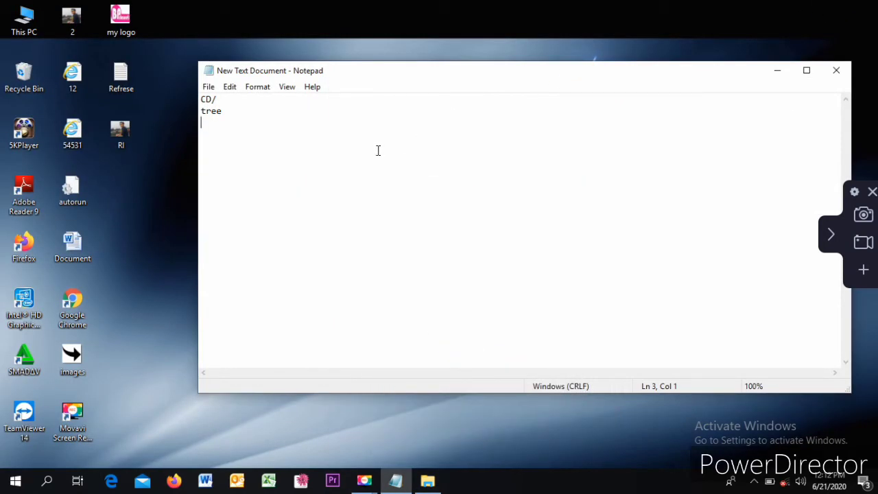
Add the lines "C:", "tree", "D:" and "tree" below the existing commands.
{"action": "type", "text": "C:"}
{"action": "key", "text": "Return"}
{"action": "type", "text": "tree"}
{"action": "key", "text": "Return"}
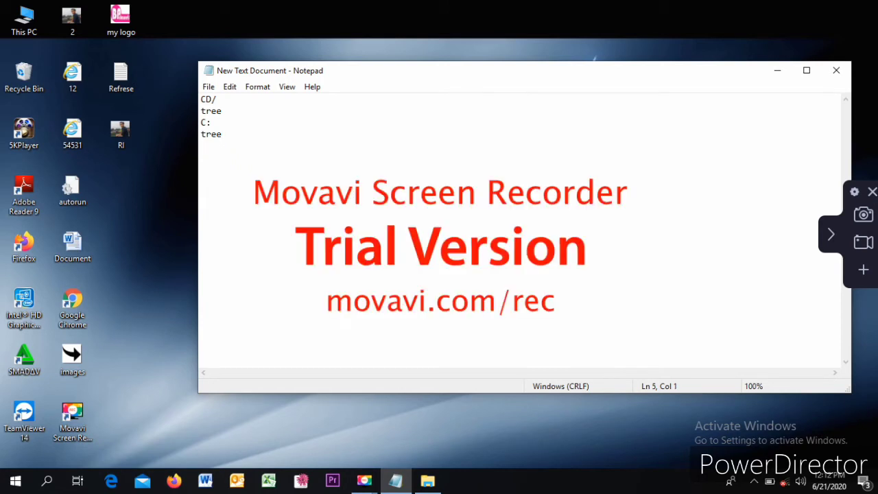
{"action": "type", "text": "D:"}
{"action": "key", "text": "Return"}
{"action": "type", "text": "tree"}
{"action": "key", "text": "Return"}
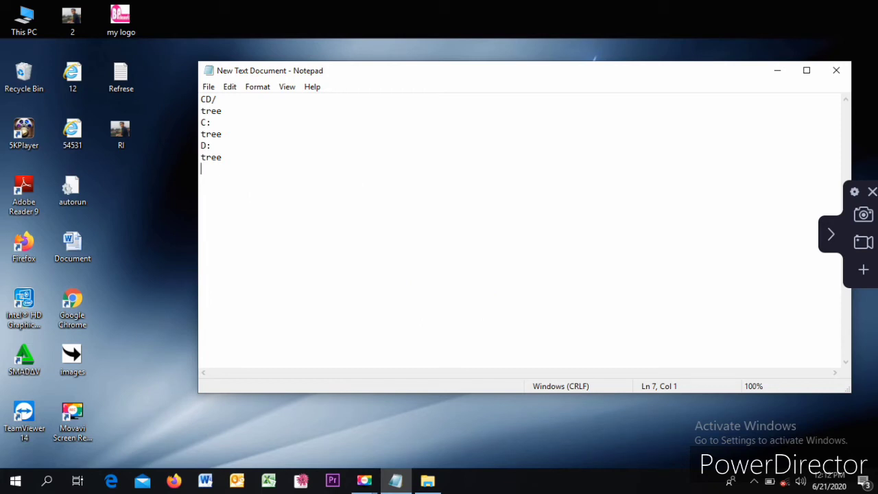
Continue the command list with the lines "E:", "tree", "F" and "tree".
{"action": "type", "text": "E:"}
{"action": "key", "text": "Return"}
{"action": "type", "text": "tree"}
{"action": "key", "text": "Return"}
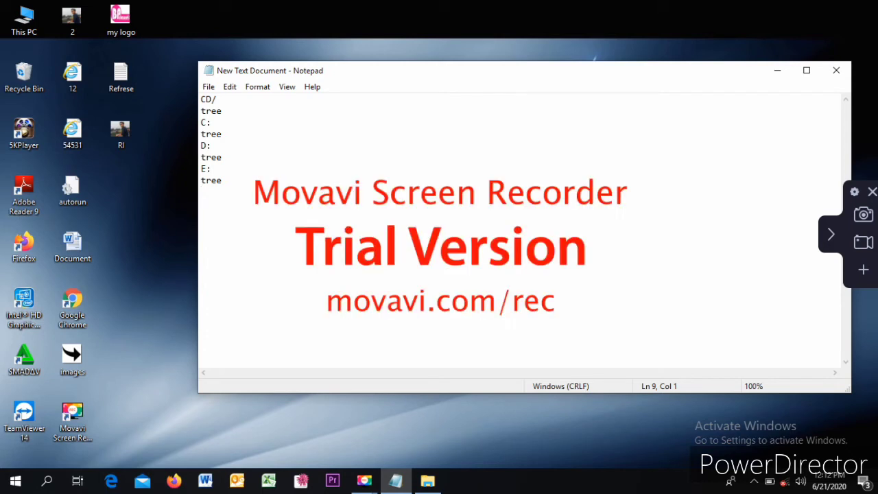
{"action": "type", "text": "F"}
{"action": "key", "text": "Return"}
{"action": "type", "text": "tree"}
Compare the command list with the drives in This PC, using a maximized view, and close that window.
{"action": "double_click", "coordinate": [15, 24]}
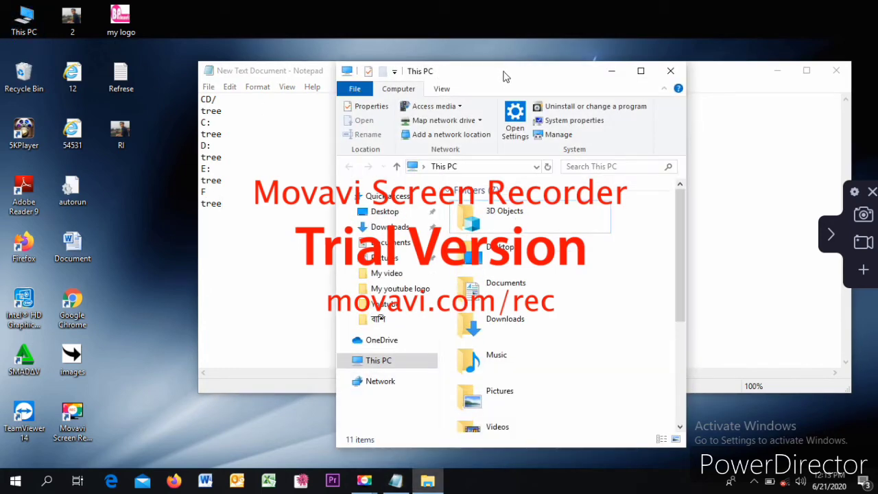
{"action": "left_click", "coordinate": [639, 72]}
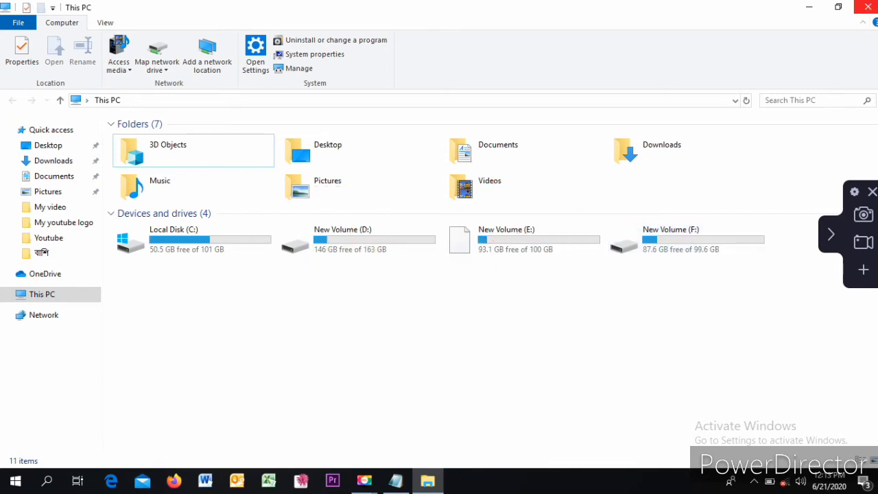
{"action": "left_click", "coordinate": [869, 7]}
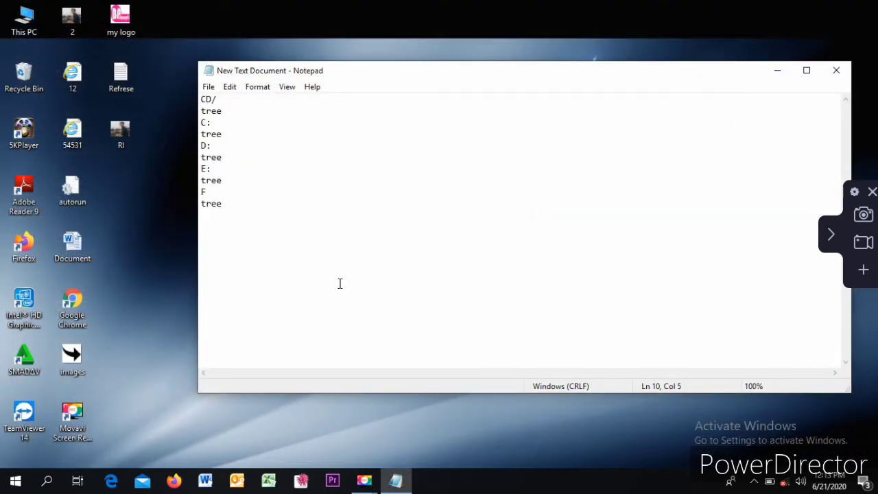
Save the command list to the Desktop as a batch file named Refresh.bat and close the document.
{"action": "left_click", "coordinate": [208, 87]}
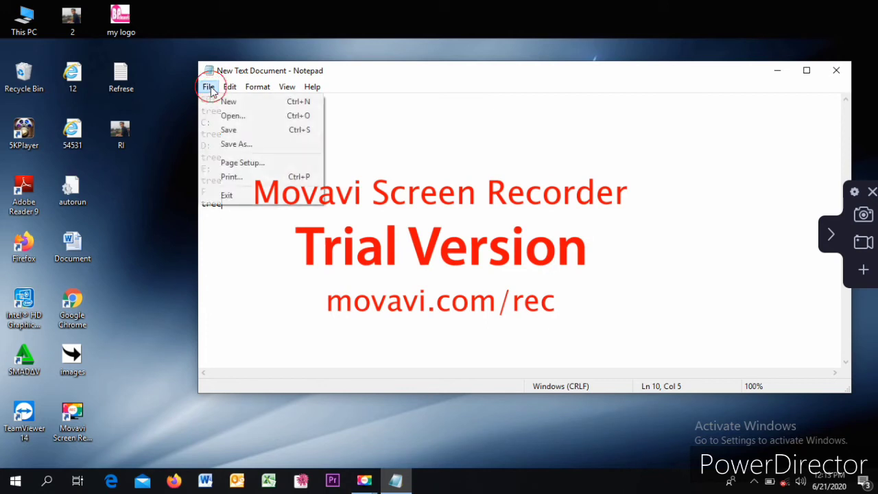
{"action": "left_click", "coordinate": [228, 145]}
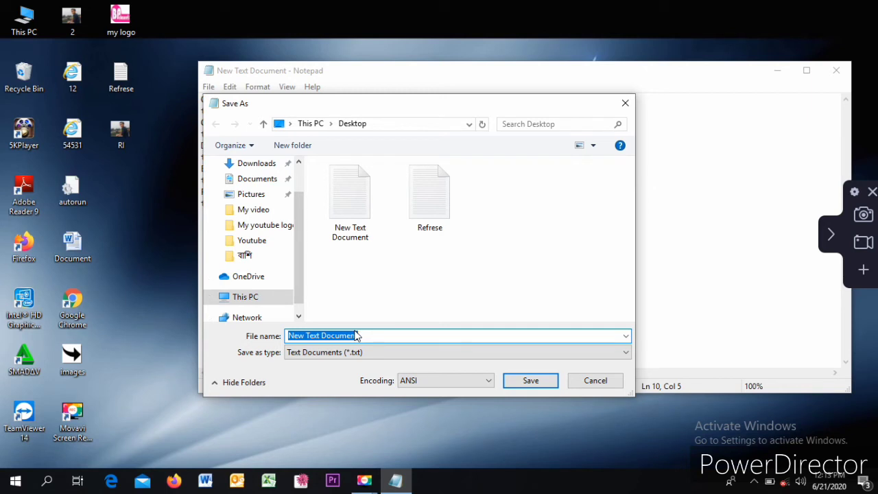
{"action": "type", "text": "R"}
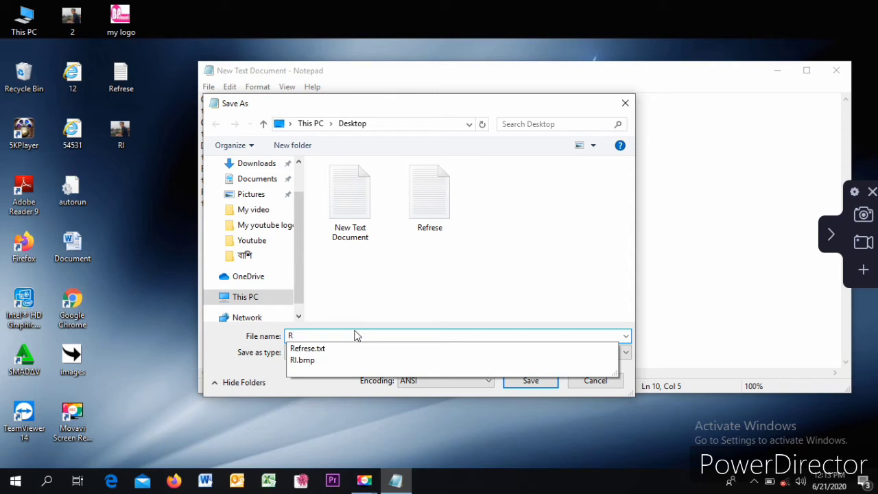
{"action": "type", "text": "e"}
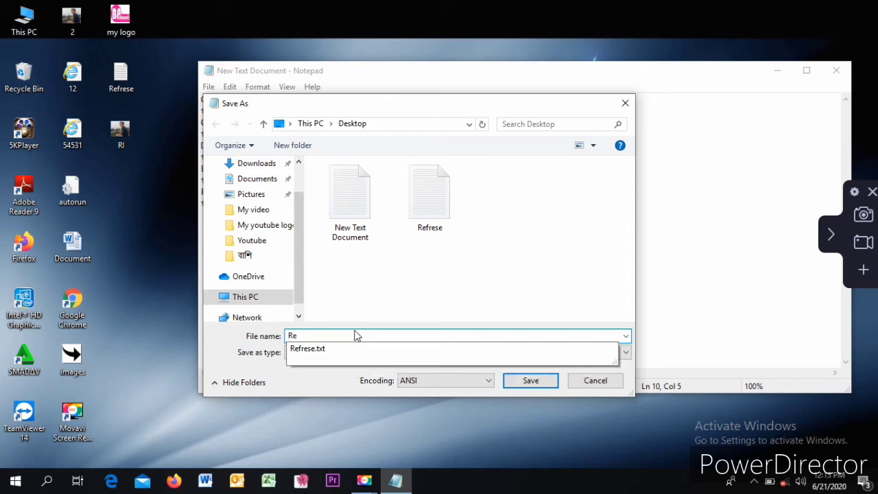
{"action": "type", "text": "fre"}
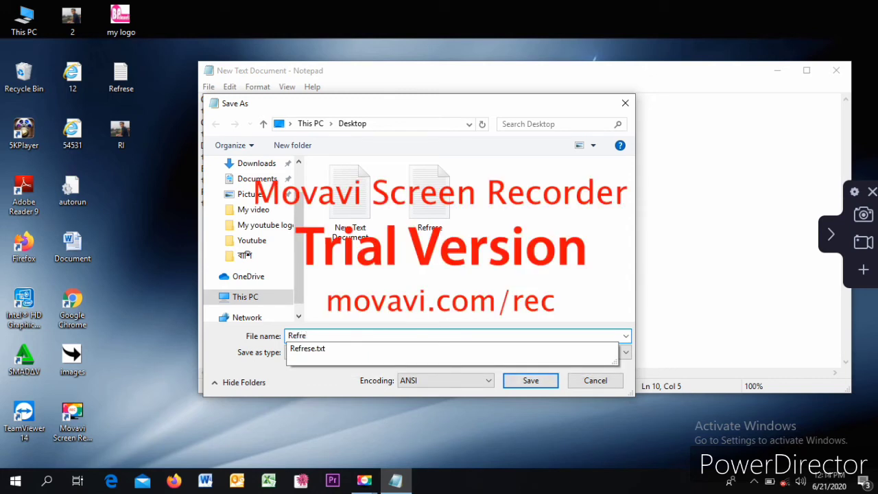
{"action": "type", "text": "sh"}
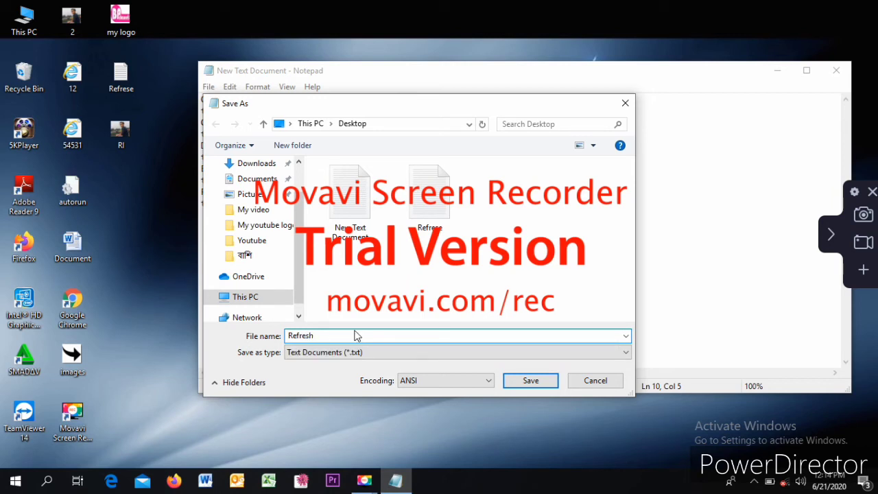
{"action": "type", "text": ".bat"}
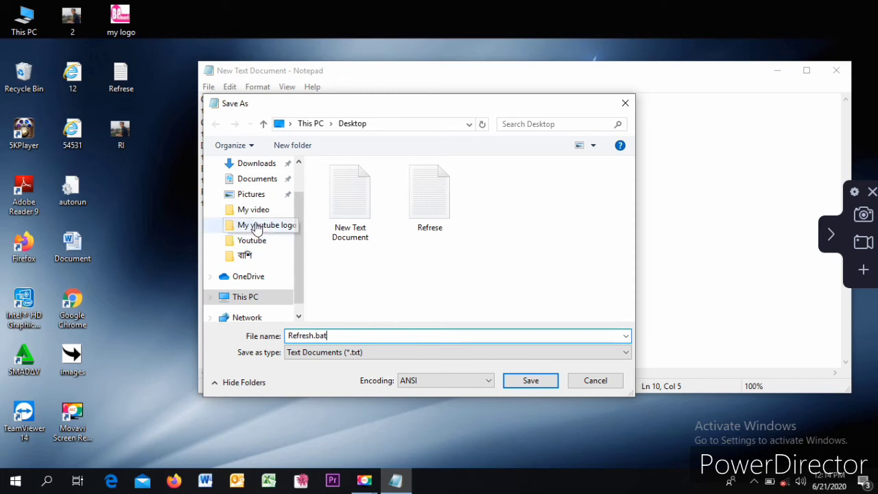
{"action": "left_click_drag", "start_coordinate": [297, 212], "coordinate": [298, 177]}
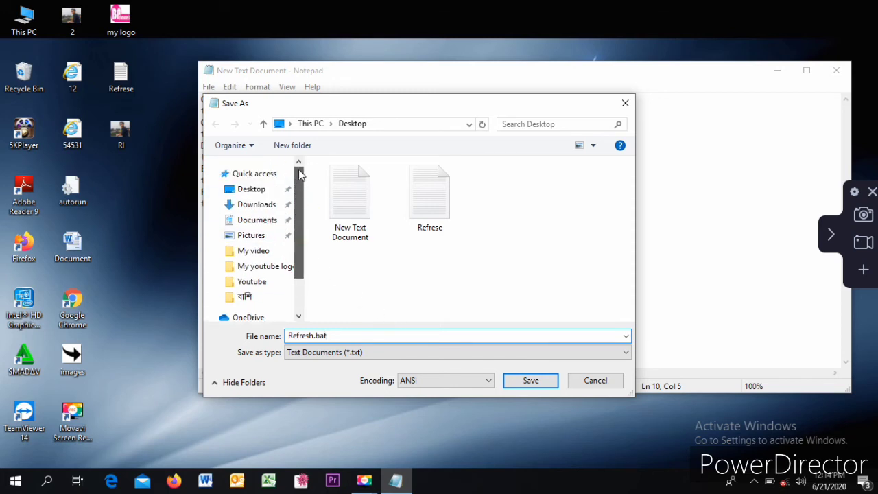
{"action": "left_click", "coordinate": [260, 195]}
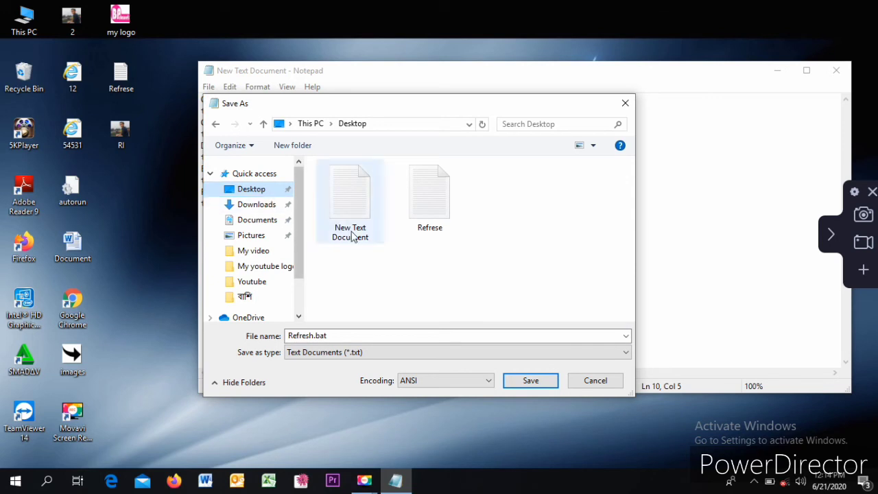
{"action": "left_click", "coordinate": [531, 382]}
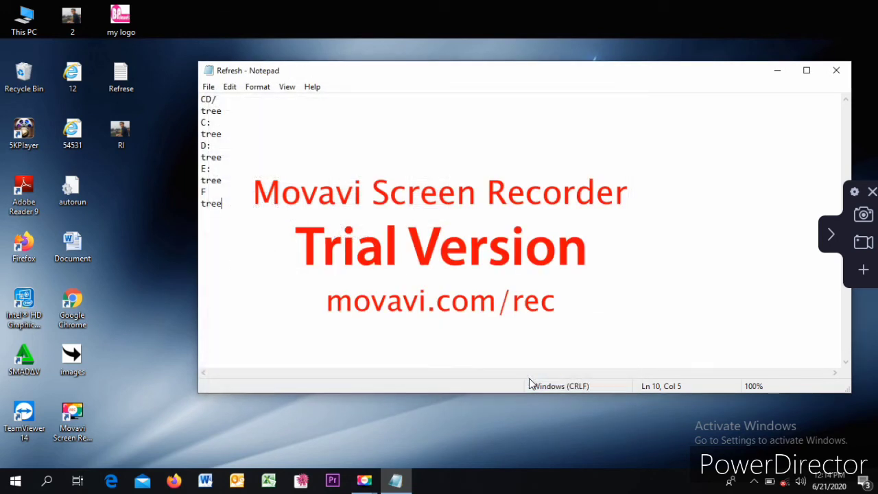
{"action": "left_click", "coordinate": [836, 70]}
Move the Refresh batch file to an empty area near the middle of the desktop and run it.
{"action": "left_click_drag", "start_coordinate": [118, 197], "coordinate": [308, 250]}
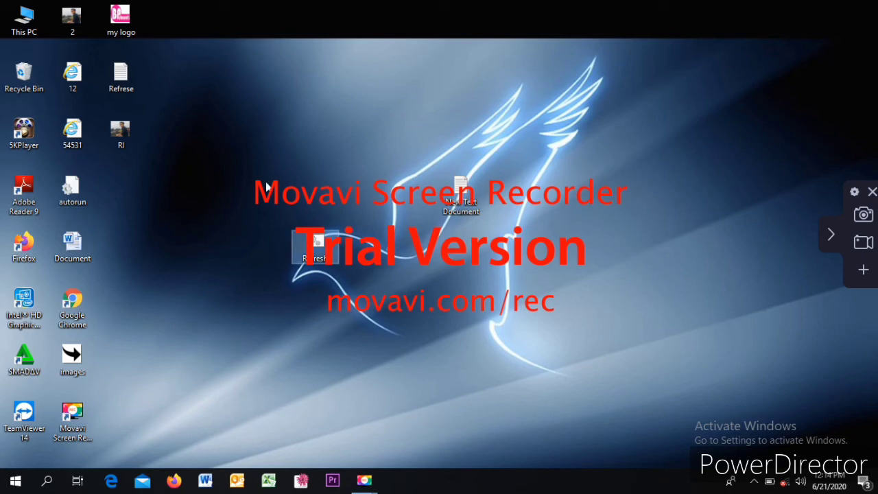
{"action": "double_click", "coordinate": [314, 246]}
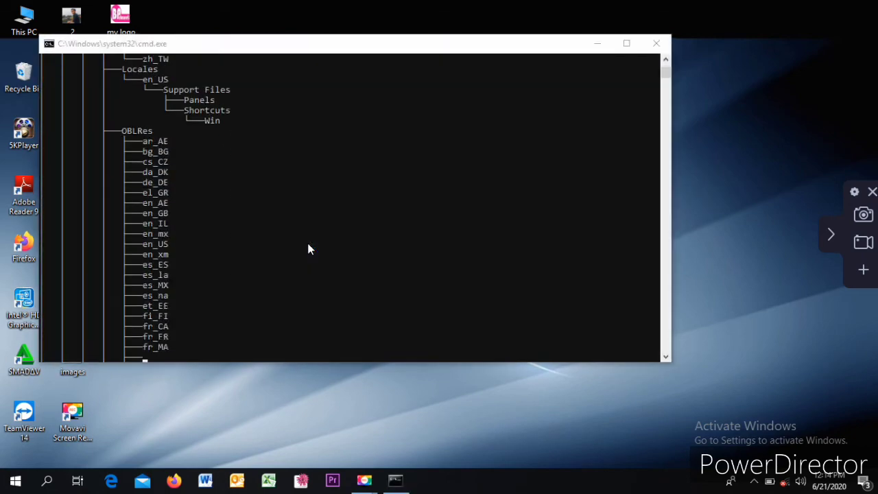